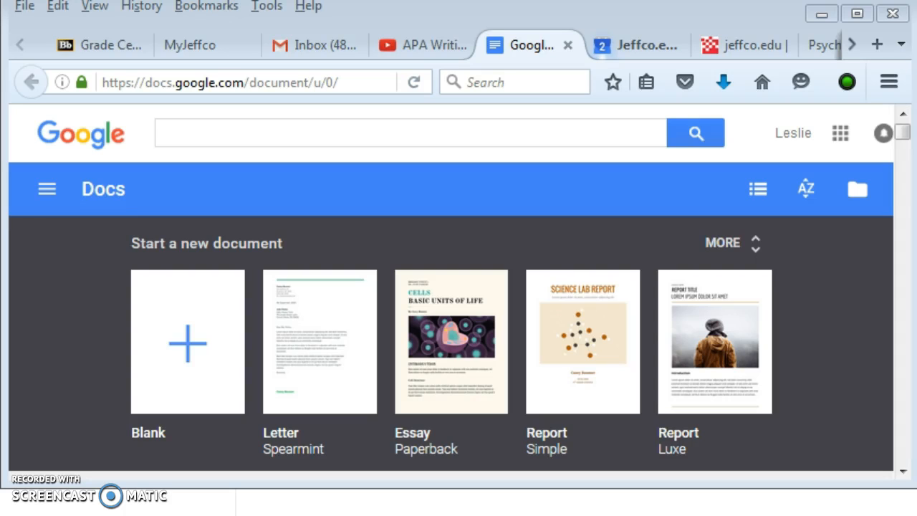
Create a blank document and enter "Student Name", "PSY101" and "Report 1" on three separate lines
{"action": "left_click", "coordinate": [187, 338]}
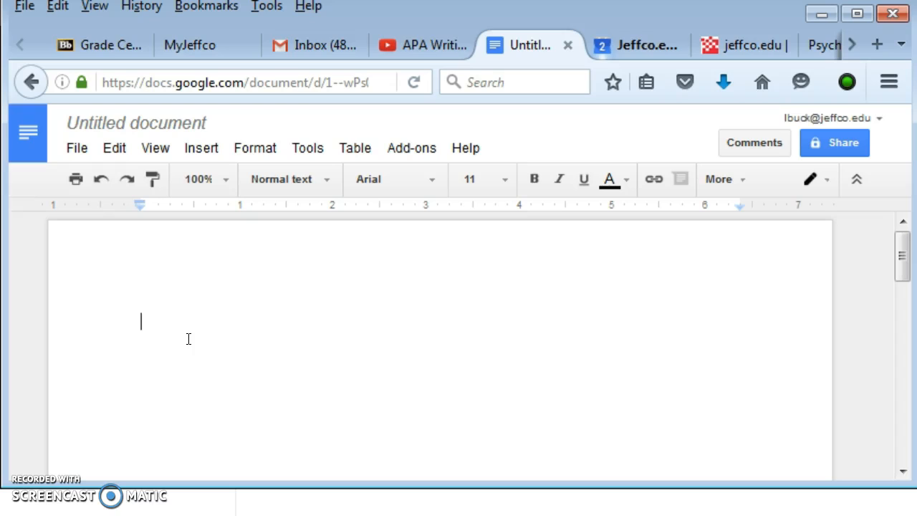
{"action": "left_click", "coordinate": [235, 332]}
{"action": "type", "text": "S"}
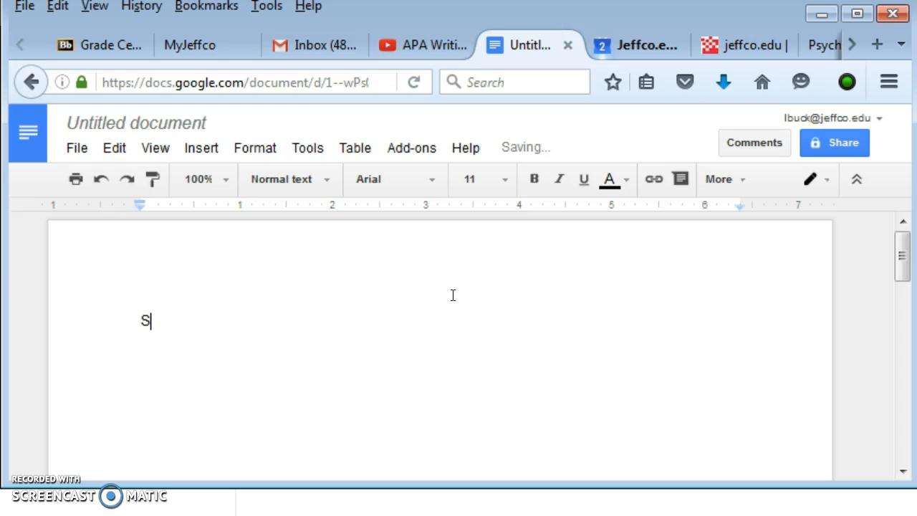
{"action": "type", "text": "tudent Name"}
{"action": "key", "text": "Return"}
{"action": "type", "text": "PSY101"}
{"action": "key", "text": "Return"}
{"action": "type", "text": "Repo"}
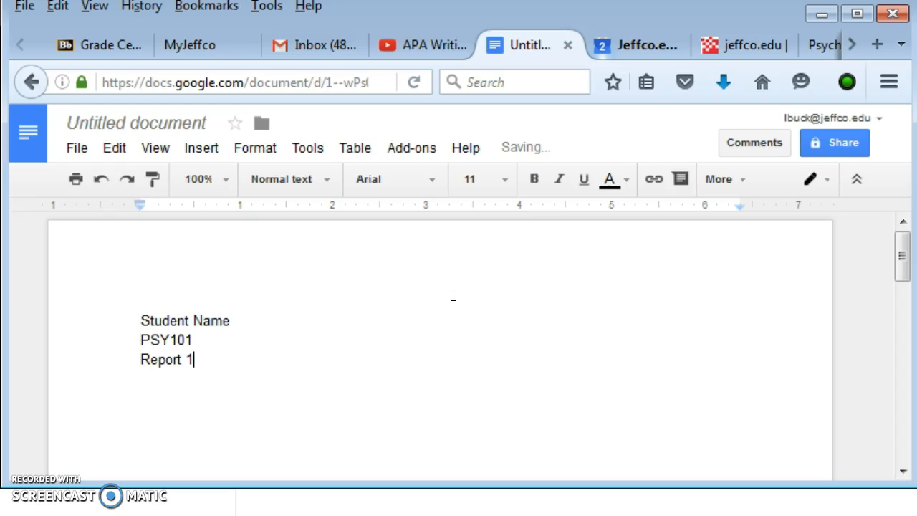
Add the lines "Title for Report" and "Bold headings" below the three header lines
{"action": "left_click", "coordinate": [140, 321]}
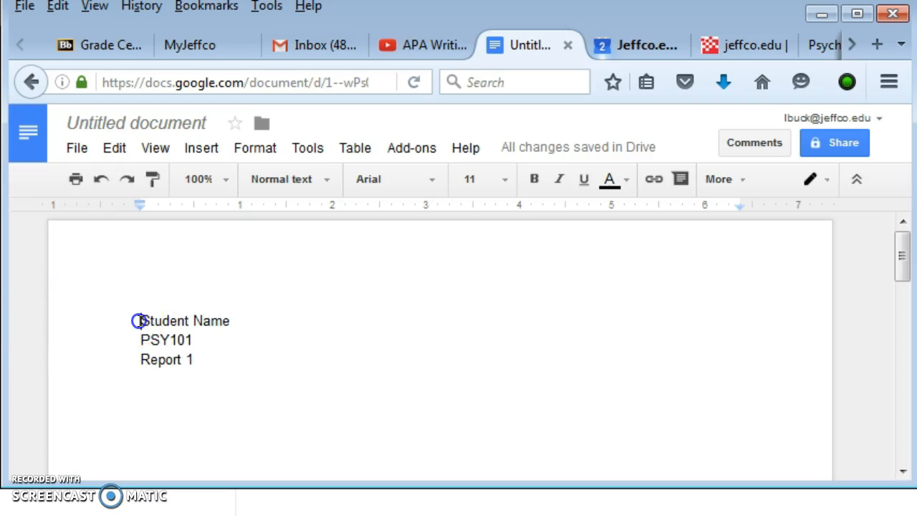
{"action": "left_click_drag", "start_coordinate": [140, 321], "coordinate": [232, 367]}
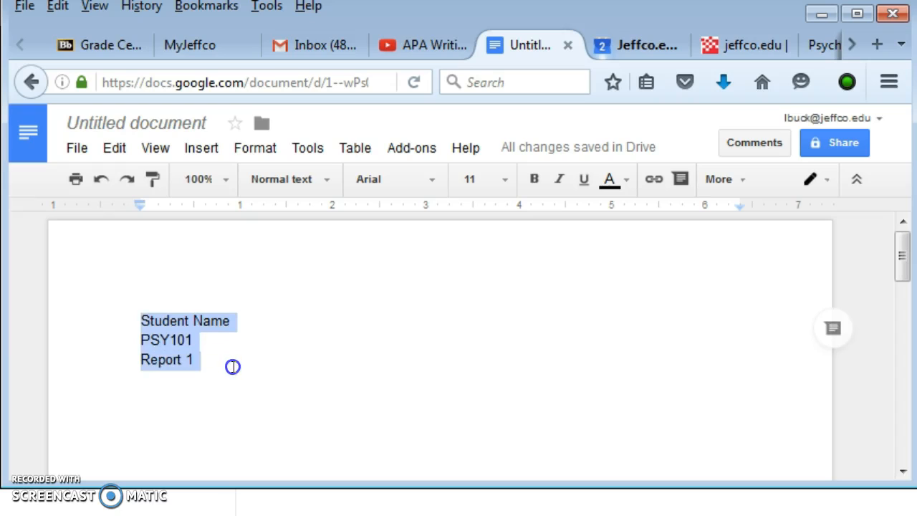
{"action": "left_click", "coordinate": [524, 416]}
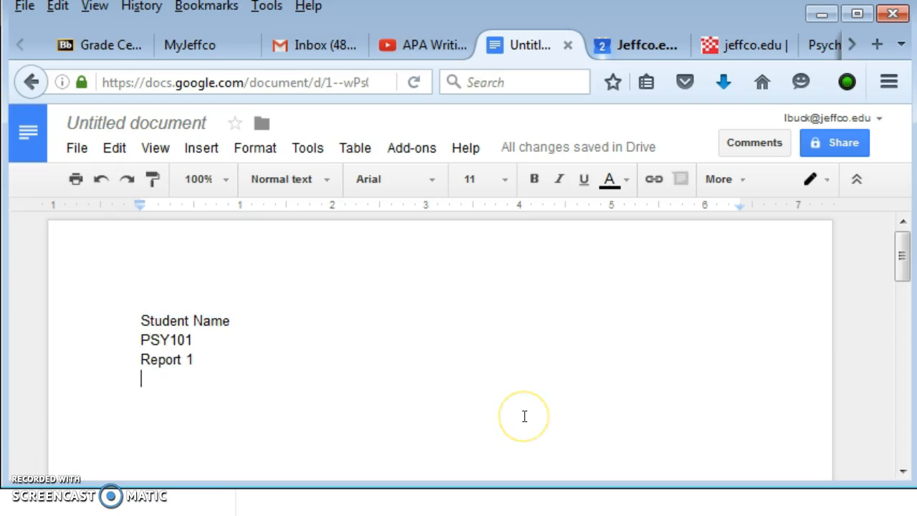
{"action": "type", "text": "Ti"}
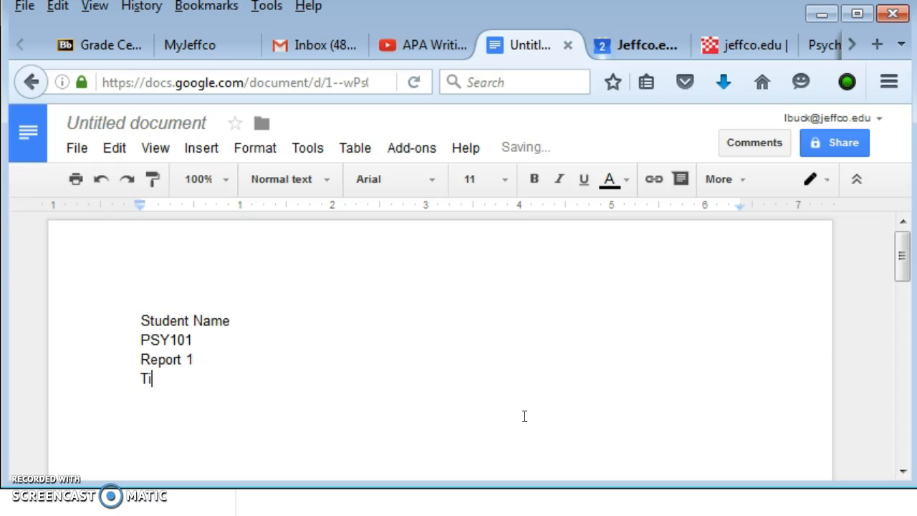
{"action": "type", "text": "tle for Repor"}
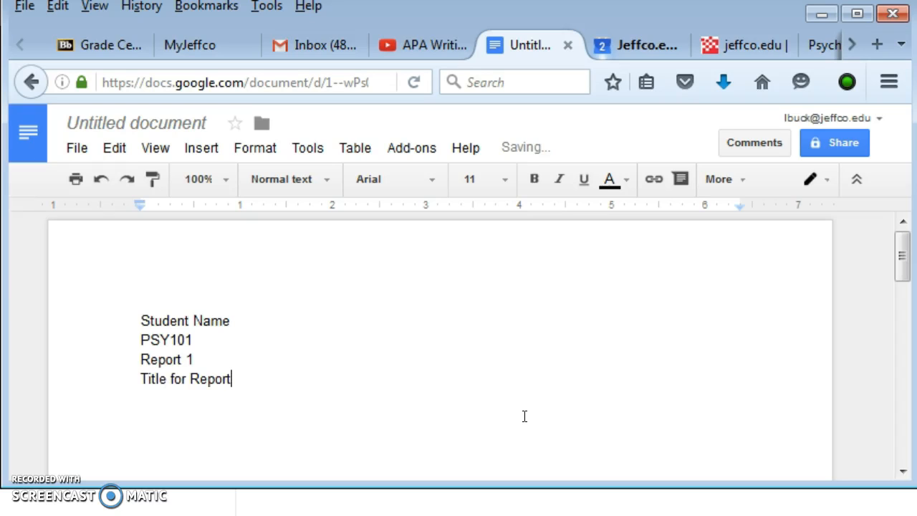
{"action": "type", "text": "t"}
{"action": "key", "text": "Return"}
{"action": "type", "text": "Bold headings"}
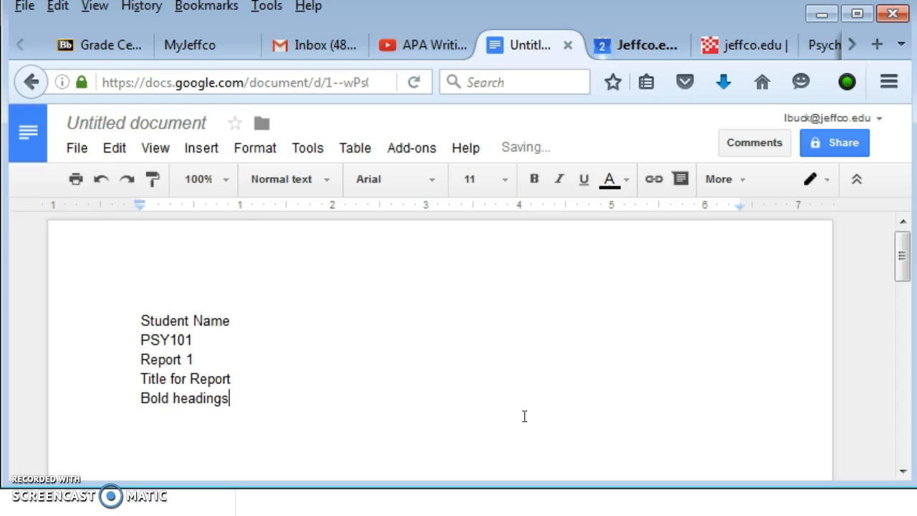
Add the line "Text of paragraphs" under the heading, correcting the misspelled last word with the spelling suggestion
{"action": "key", "text": "Return"}
{"action": "type", "text": "tes"}
{"action": "type", "text": "t of "}
{"action": "type", "text": "pargrap"}
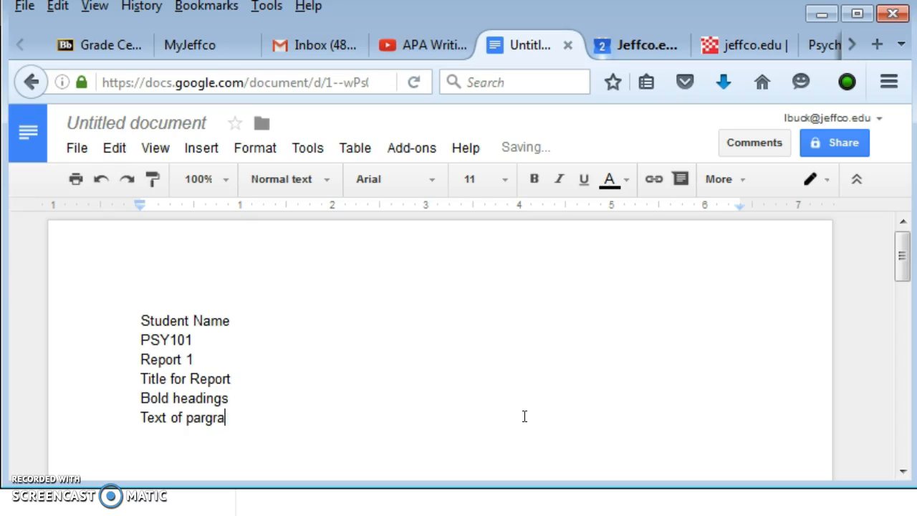
{"action": "type", "text": "hs"}
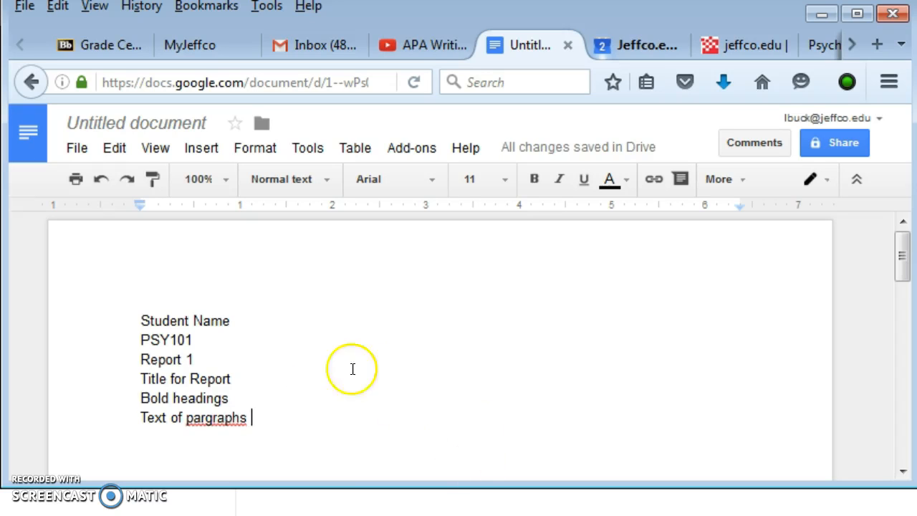
{"action": "right_click", "coordinate": [213, 419]}
{"action": "left_click", "coordinate": [242, 164]}
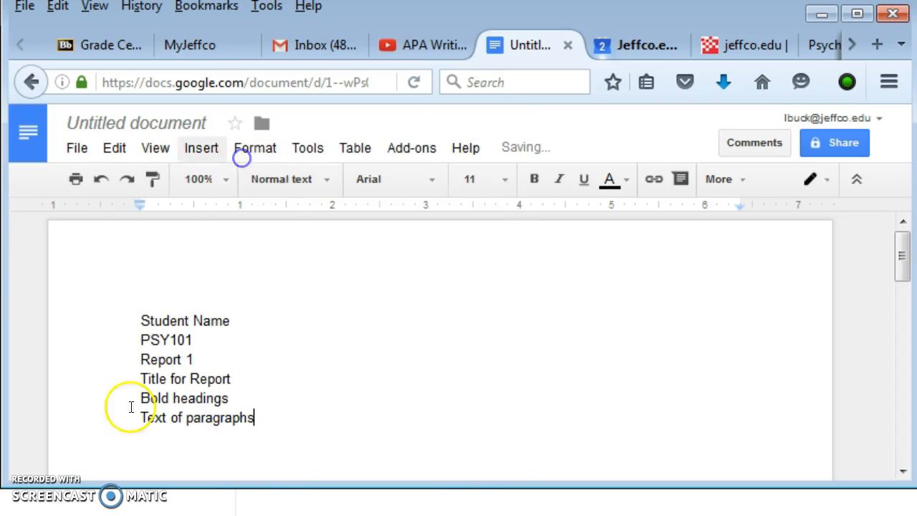
Extend the paragraph line with random filler text, and paste a copy of that filler seven times after it
{"action": "left_click", "coordinate": [331, 418]}
{"action": "type", "text": "j;asdf;l j;ljf lakf jgl;dafj gla;df ldfg 'lfda 'ldfa jg'lsd"}
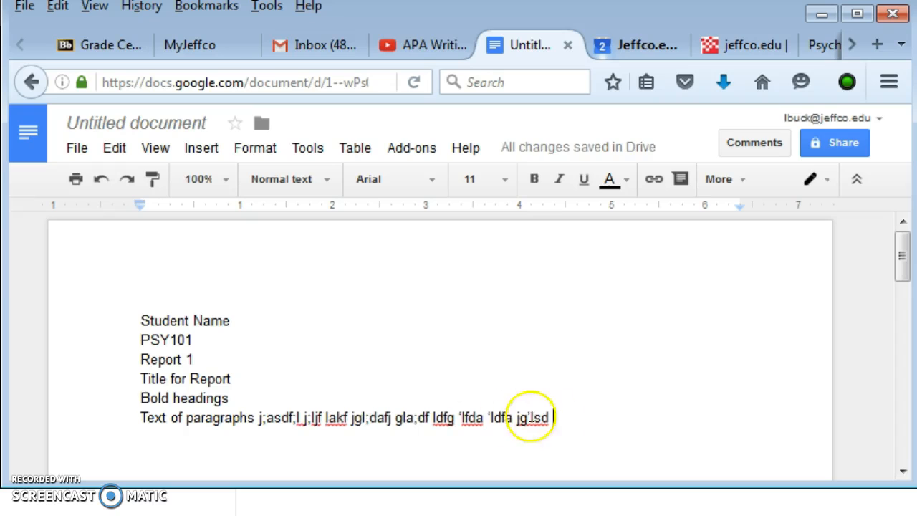
{"action": "left_click_drag", "start_coordinate": [563, 422], "coordinate": [257, 420]}
{"action": "key", "text": "ctrl+c"}
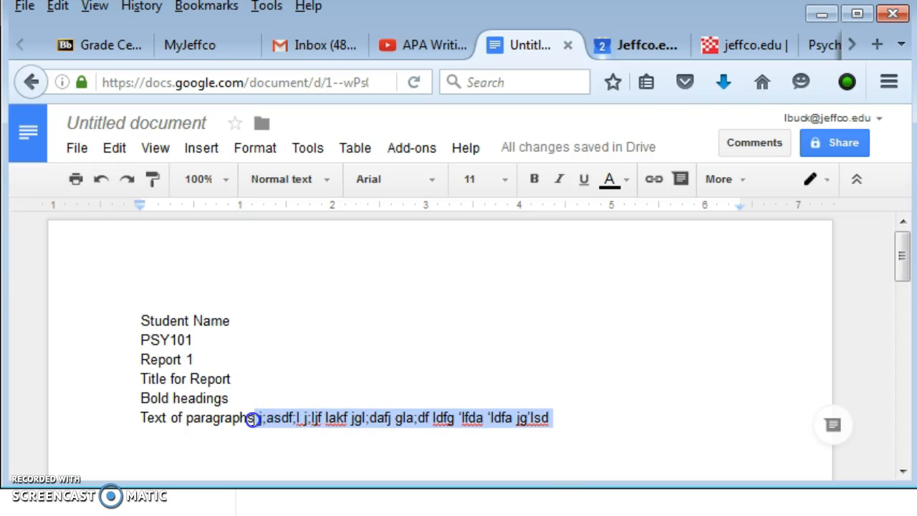
{"action": "left_click", "coordinate": [608, 414]}
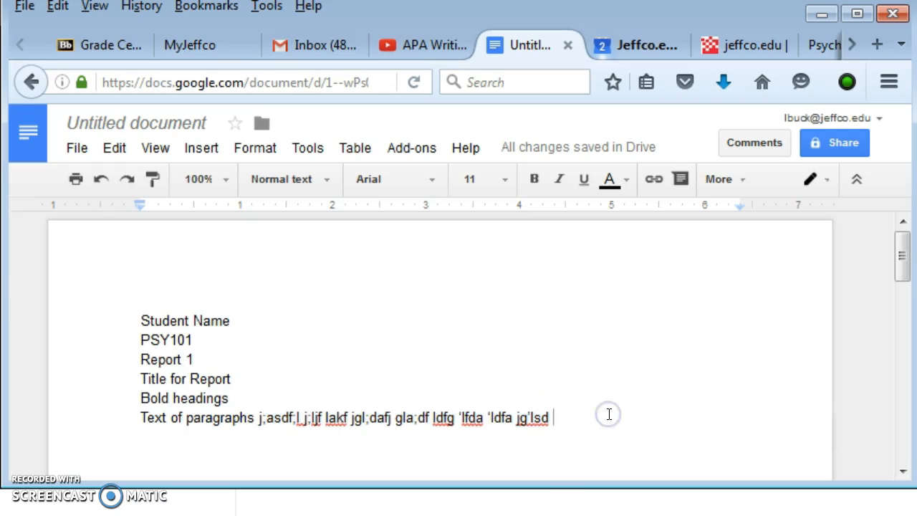
{"action": "key", "text": "ctrl+v"}
{"action": "key", "text": "ctrl+v"}
{"action": "key", "text": "ctrl+v"}
{"action": "key", "text": "ctrl+v"}
{"action": "key", "text": "ctrl+v"}
{"action": "key", "text": "ctrl+v"}
{"action": "key", "text": "ctrl+v"}
Duplicate the "Bold headings" line and its filler paragraph directly below the original paragraph
{"action": "left_click_drag", "start_coordinate": [122, 341], "coordinate": [286, 439]}
{"action": "key", "text": "ctrl+c"}
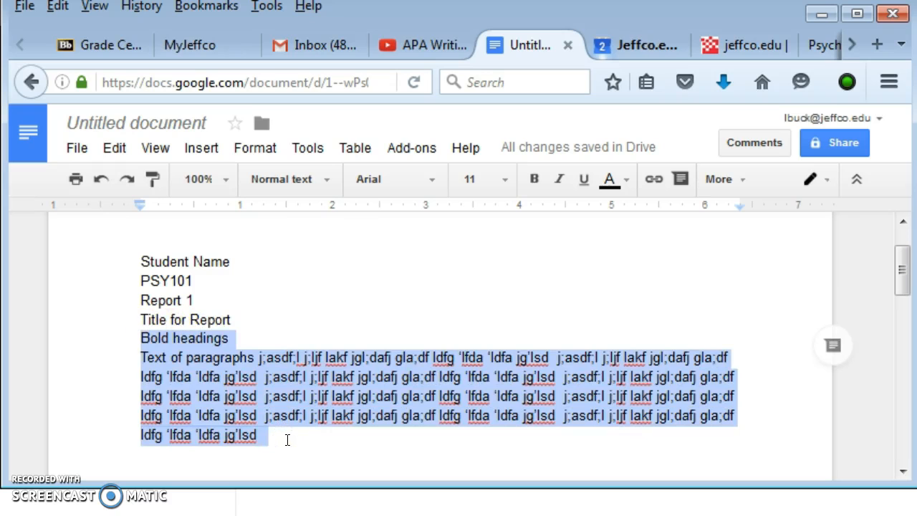
{"action": "left_click", "coordinate": [289, 438]}
{"action": "type", "text": "+"}
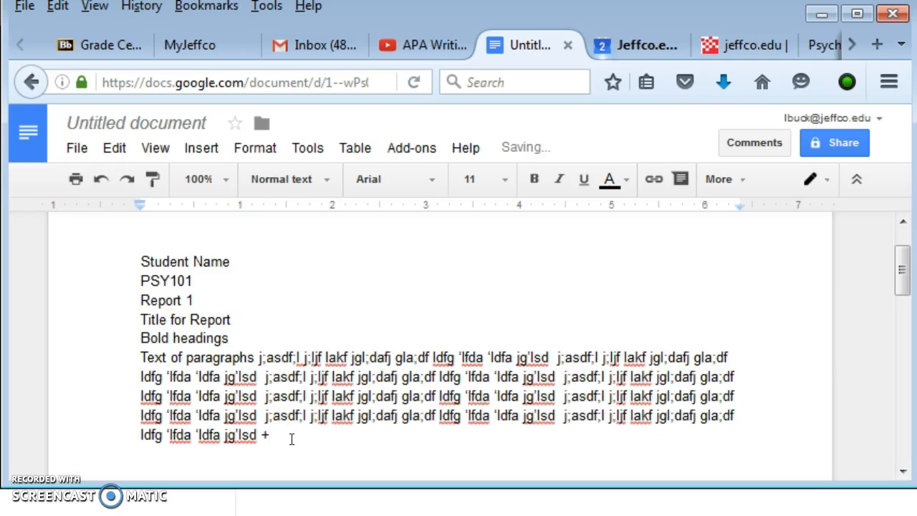
{"action": "key", "text": "Return"}
{"action": "key", "text": "ctrl+v"}
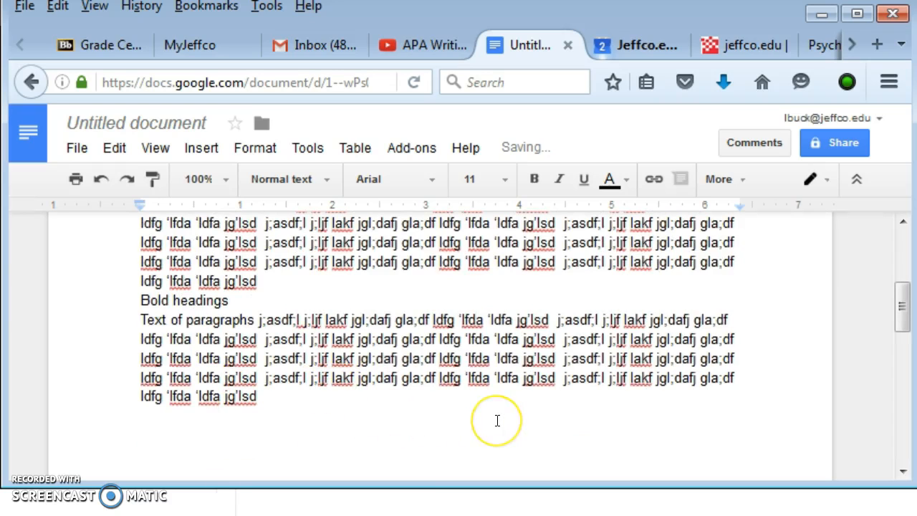
Add an "APA Style References" heading followed by the American Psychiatric Association, book example, scholarly article example and World Health Organization entries
{"action": "left_click", "coordinate": [497, 419]}
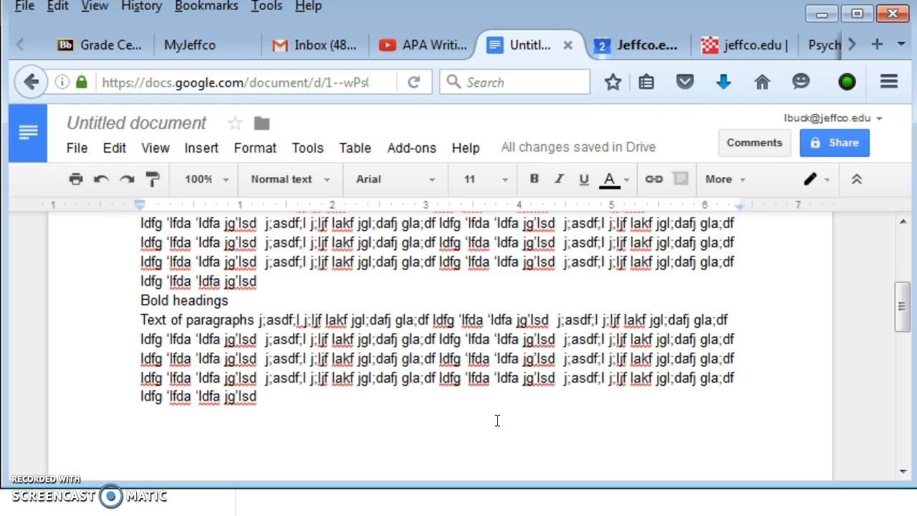
{"action": "type", "text": "APA Style"}
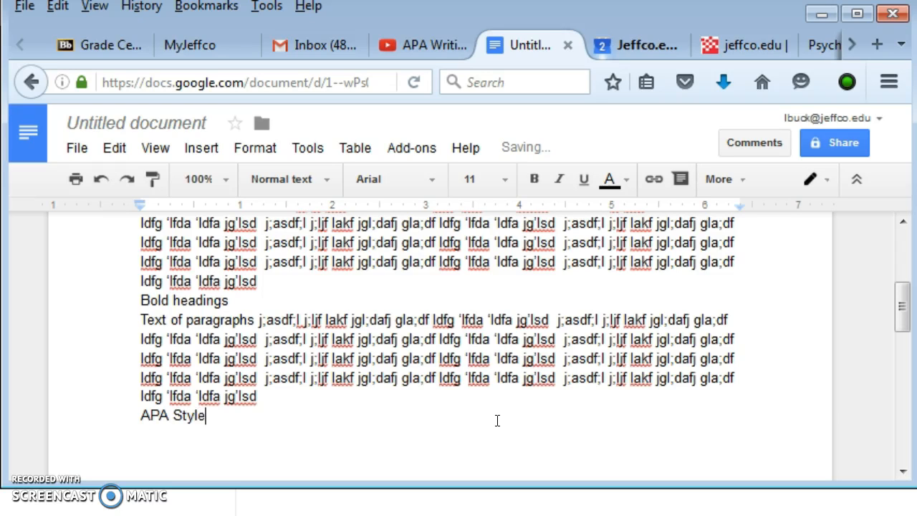
{"action": "type", "text": " References"}
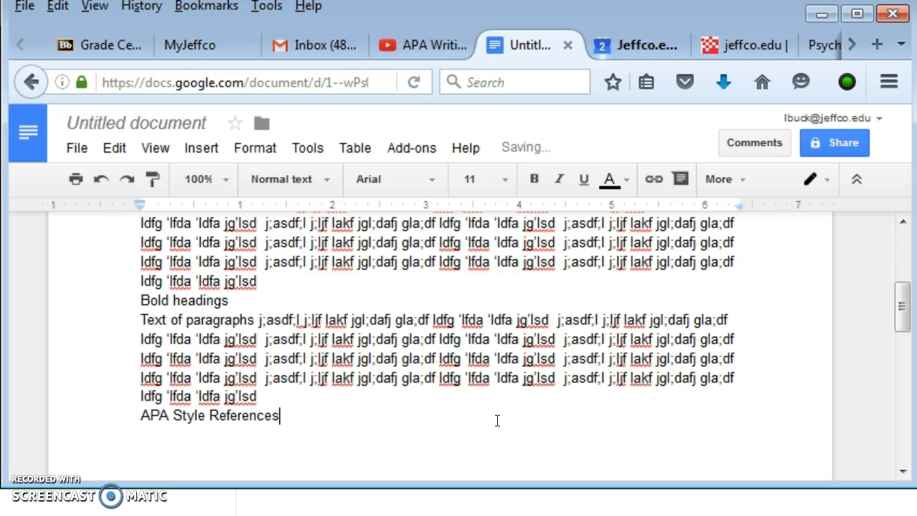
{"action": "key", "text": "Return"}
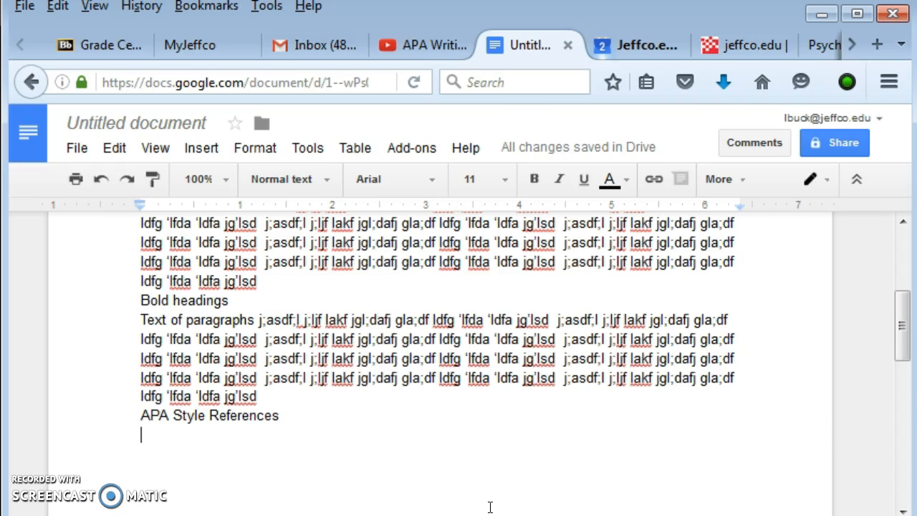
{"action": "type", "text": "American Psychiatric Association. (2013). Diagnostic and statistical manual of mental disorders (5th ed.). Arlington, VA: American Psychiatric Publishing. Author’s Last Name, First Initial. Middle Initial. & Author’s Last Name, First Initial. Middle Initial. (Copyright year). Title of book: Capitalize first word in sub-title (edition). City of Publication, State abbreviation: Publishing Company. [example for a book] First Author’s Last Name, First Initial. Middle Initial., Second Author’s Last Name, First Initial. Middle Initial., & Last Author’s Last Name, First Initial. Middle Initial. (Publication Year). Title of article. Publication Title, volume(issue), page numbers. DOI if available [example for a scholarly article] World Health Organization. (2016). International statistical classification of diseases and related health problems 10th revision. Retrieved from http://apps.who.int/classifications/icd10/browse/2016/en"}
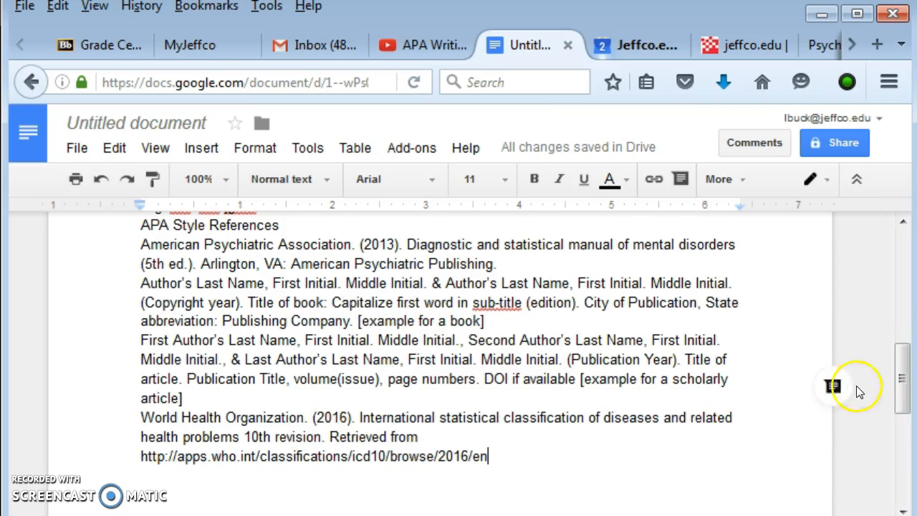
Right-align the "Student Name", "PSY101" and "Report 1" lines at the start of the document
{"action": "left_click_drag", "start_coordinate": [900, 379], "coordinate": [874, 250]}
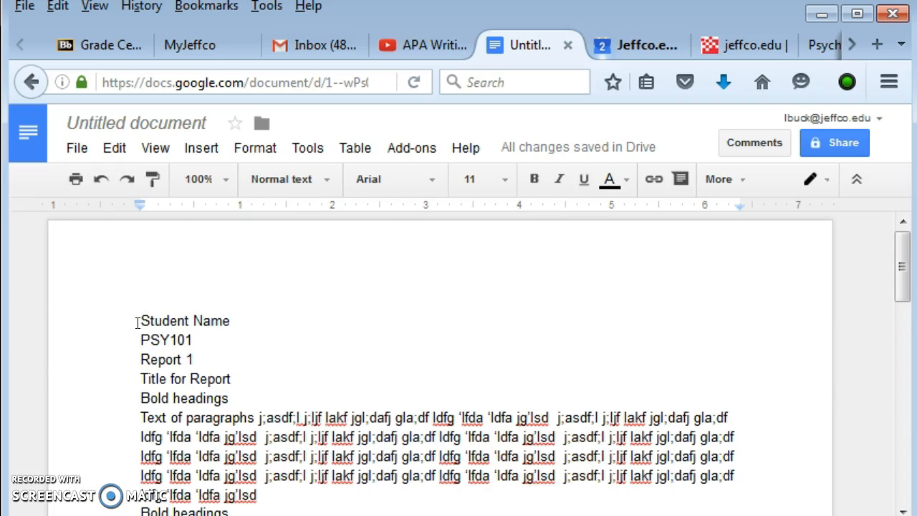
{"action": "left_click_drag", "start_coordinate": [139, 321], "coordinate": [257, 355]}
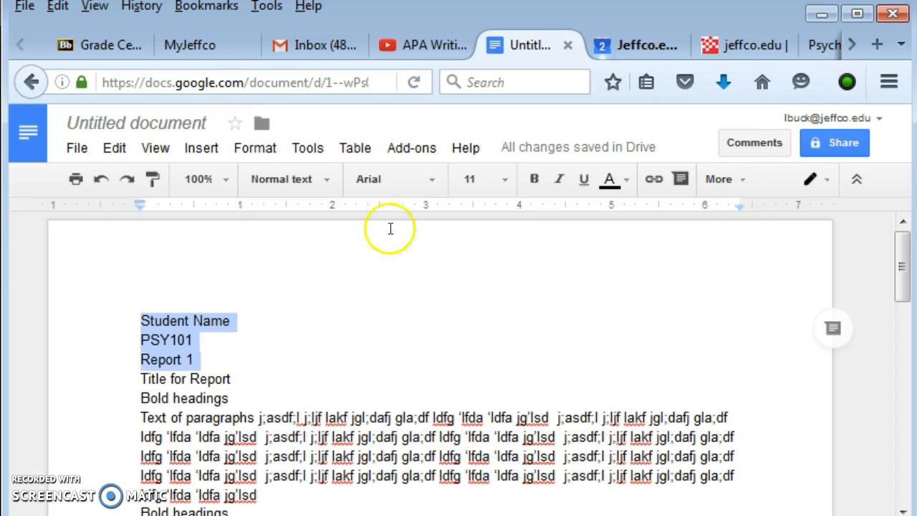
{"action": "left_click", "coordinate": [256, 157]}
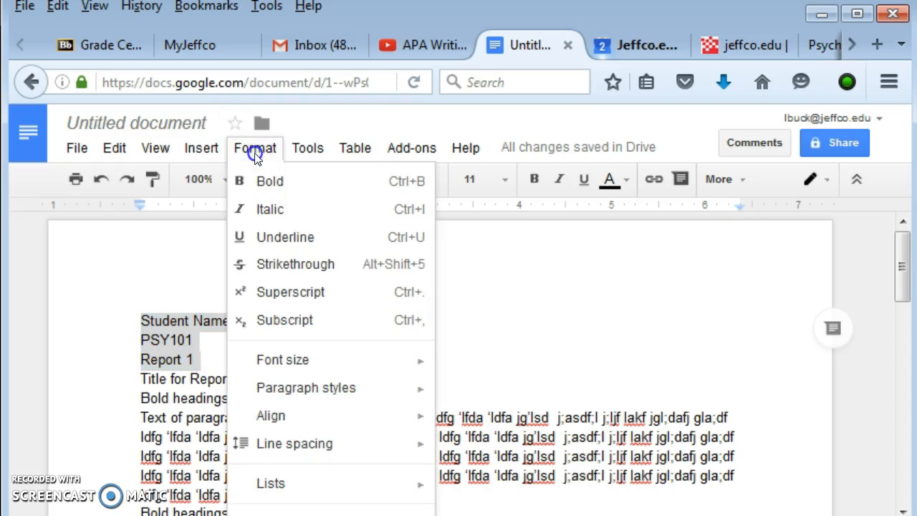
{"action": "mouse_move", "coordinate": [290, 418]}
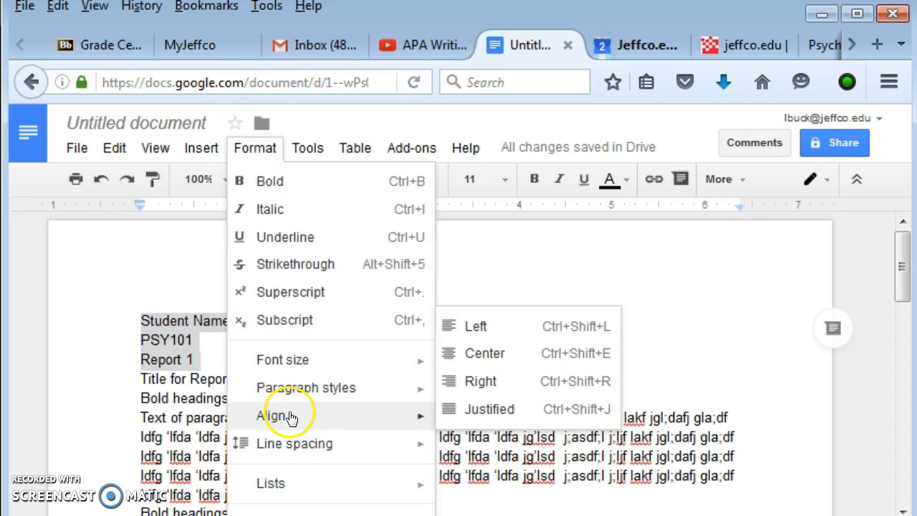
{"action": "left_click", "coordinate": [481, 380]}
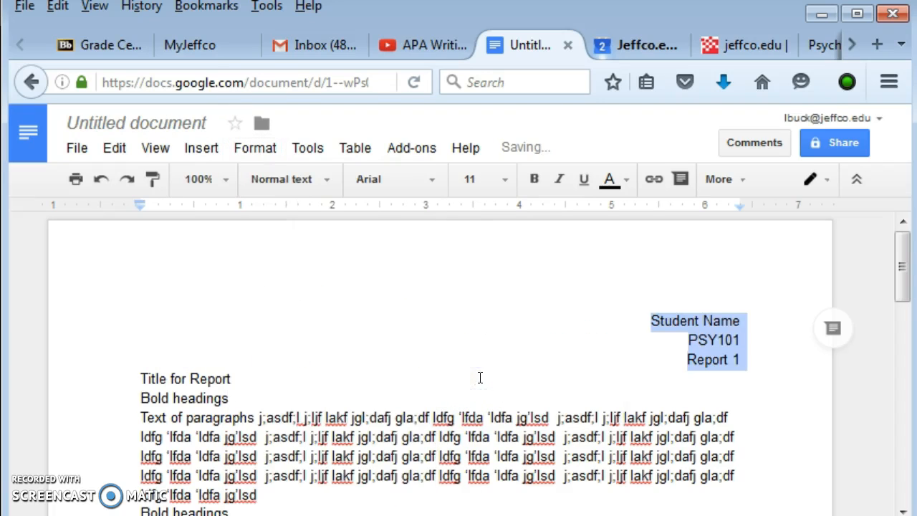
Center the "Title for Report" line
{"action": "left_click_drag", "start_coordinate": [248, 375], "coordinate": [106, 375]}
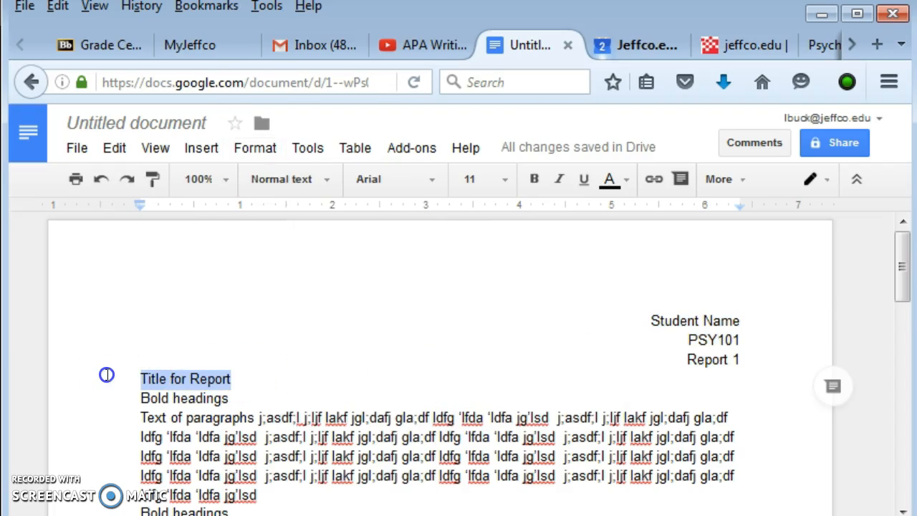
{"action": "left_click", "coordinate": [260, 159]}
{"action": "mouse_move", "coordinate": [322, 414]}
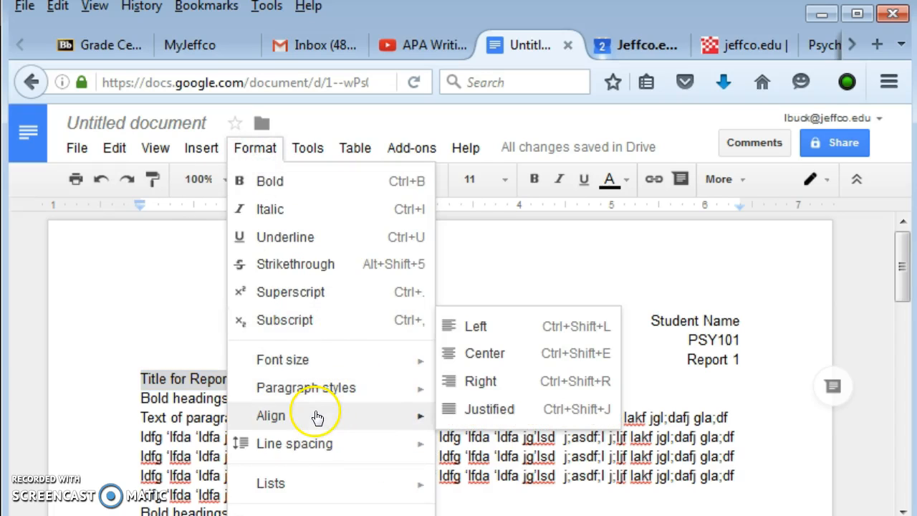
{"action": "left_click", "coordinate": [474, 352]}
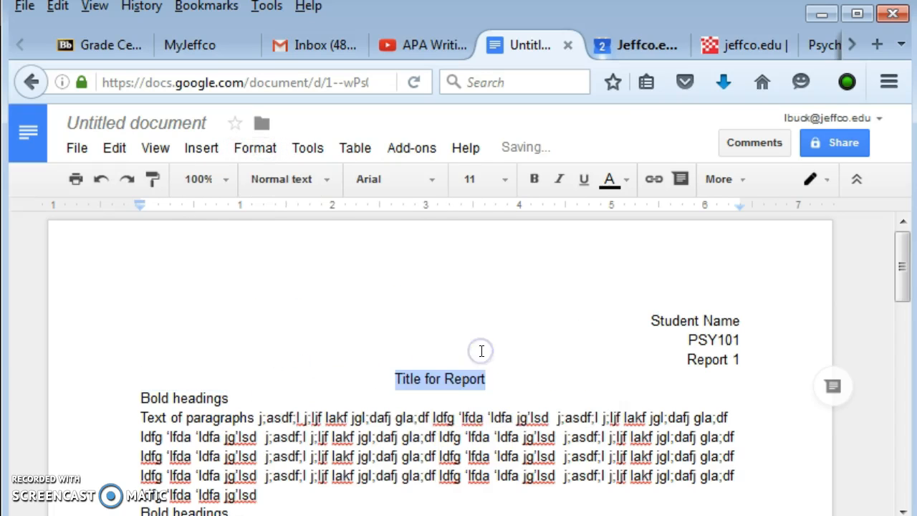
Make both "Bold headings" lines and the "APA Style References" heading bold
{"action": "left_click_drag", "start_coordinate": [236, 398], "coordinate": [137, 398]}
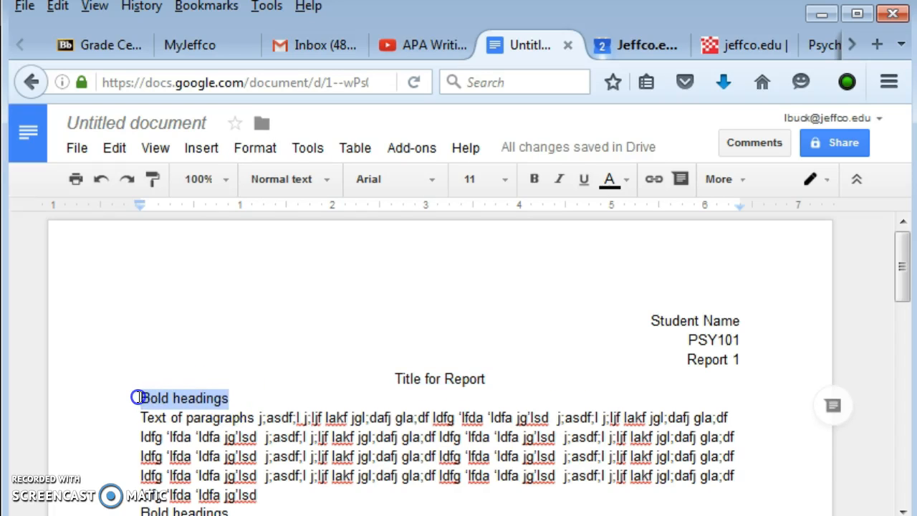
{"action": "left_click", "coordinate": [535, 179]}
{"action": "scroll", "coordinate": [427, 352], "scroll_direction": "down", "scroll_amount": 3}
{"action": "left_click_drag", "start_coordinate": [231, 333], "coordinate": [118, 343]}
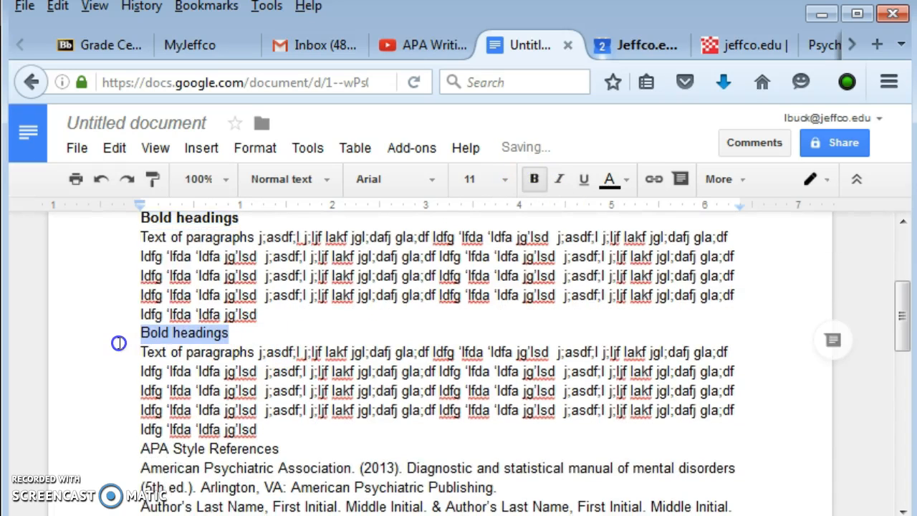
{"action": "left_click", "coordinate": [534, 179]}
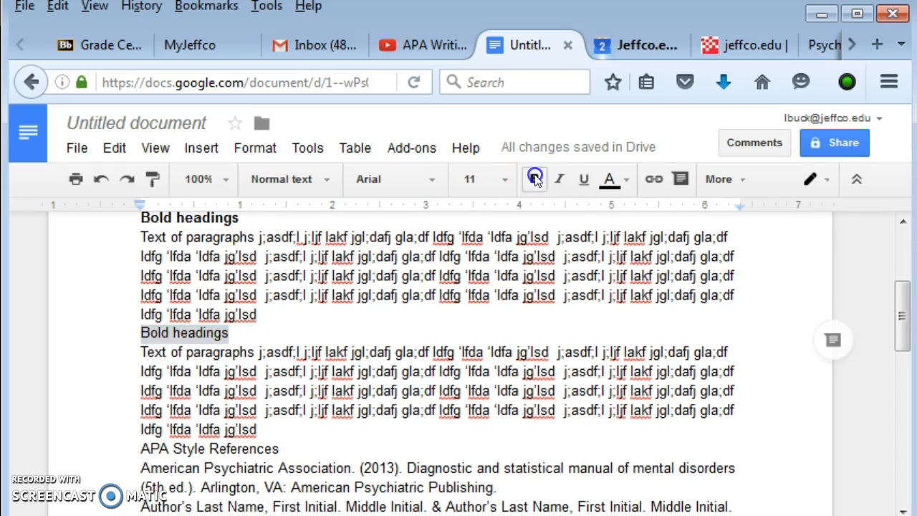
{"action": "left_click_drag", "start_coordinate": [290, 449], "coordinate": [127, 446]}
{"action": "left_click", "coordinate": [535, 179]}
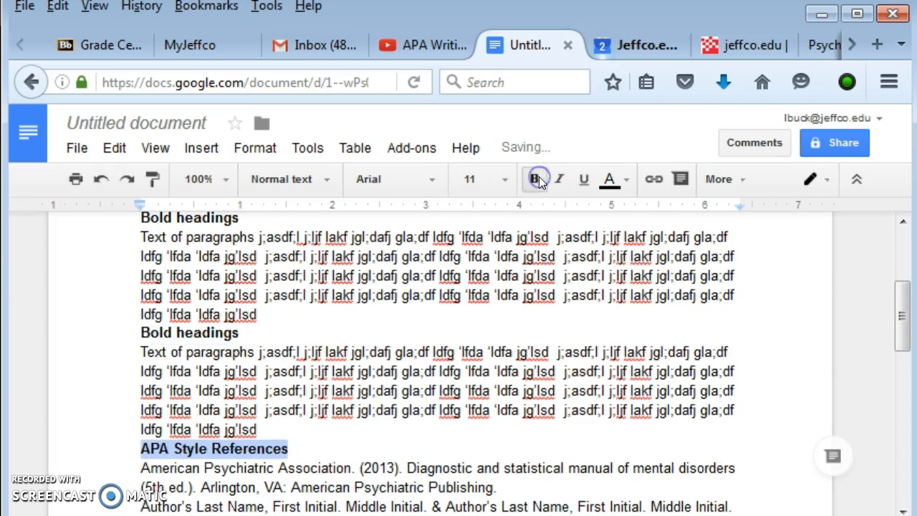
Set double line spacing for everything from the "Title for Report" line through the last reference entry
{"action": "left_click", "coordinate": [640, 332]}
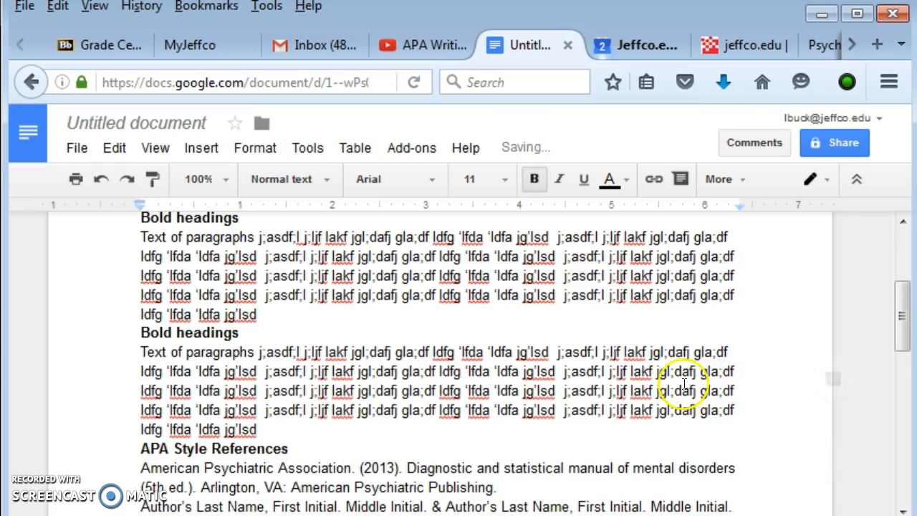
{"action": "scroll", "coordinate": [694, 383], "scroll_direction": "up", "scroll_amount": 3}
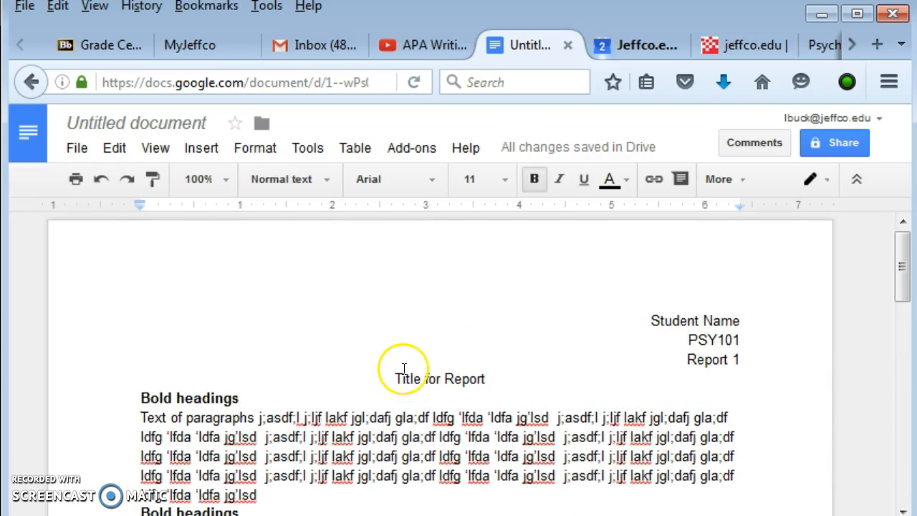
{"action": "left_click_drag", "start_coordinate": [398, 378], "coordinate": [502, 513]}
{"action": "scroll", "coordinate": [501, 393], "scroll_direction": "down", "scroll_amount": 3}
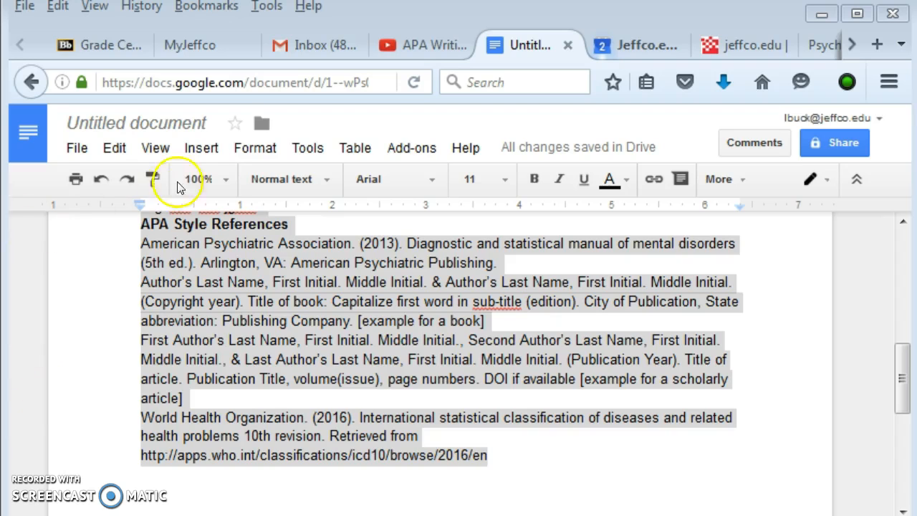
{"action": "left_click", "coordinate": [265, 149]}
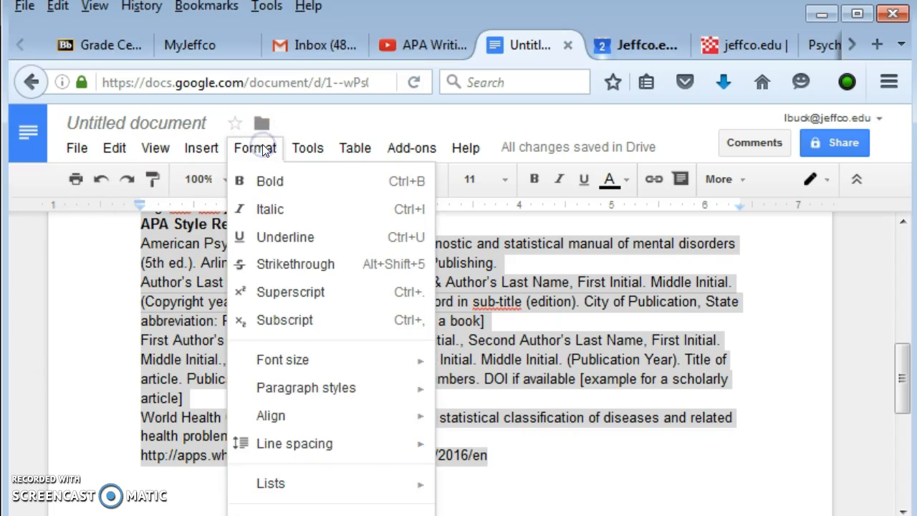
{"action": "mouse_move", "coordinate": [298, 158]}
{"action": "mouse_move", "coordinate": [244, 150]}
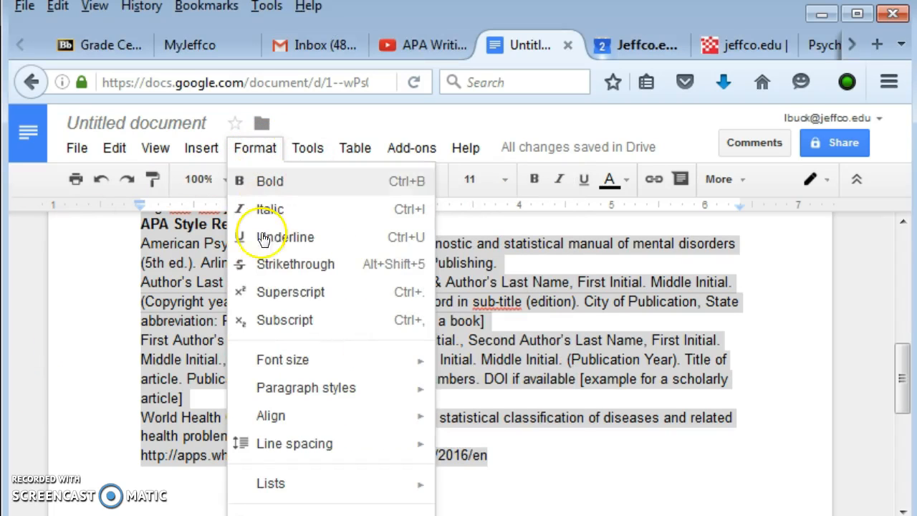
{"action": "mouse_move", "coordinate": [267, 444]}
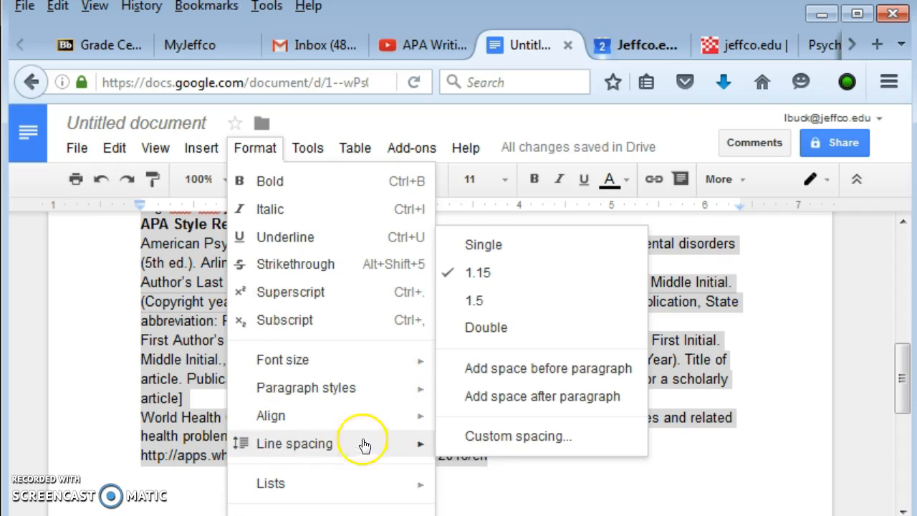
{"action": "left_click", "coordinate": [487, 328]}
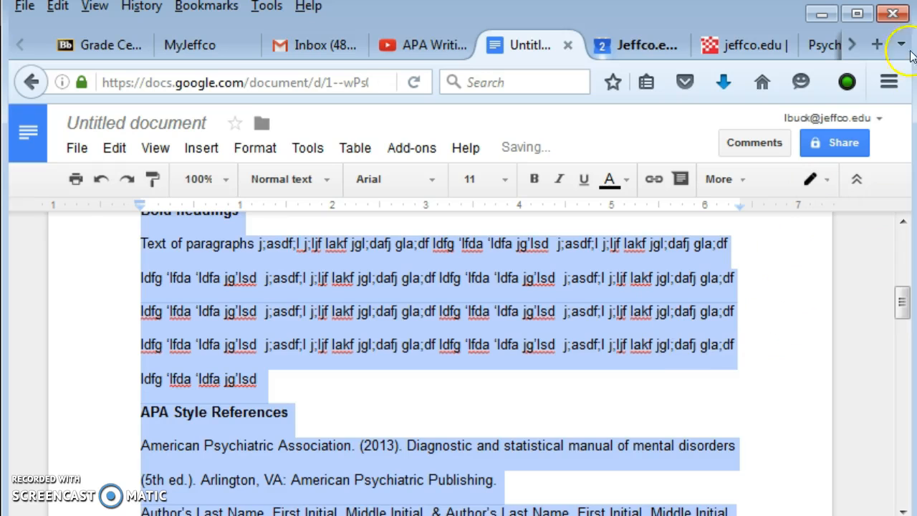
{"action": "left_click_drag", "start_coordinate": [902, 297], "coordinate": [903, 240]}
{"action": "left_click", "coordinate": [571, 389]}
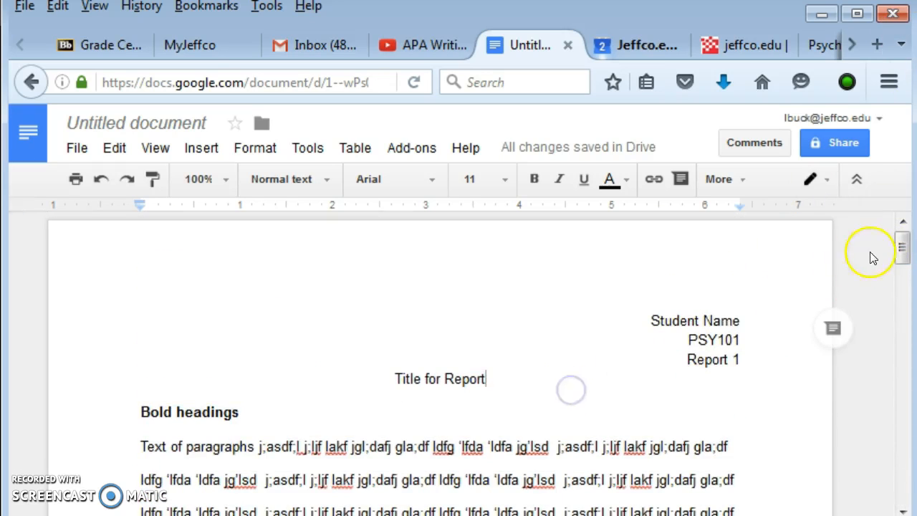
{"action": "left_click_drag", "start_coordinate": [903, 244], "coordinate": [902, 330]}
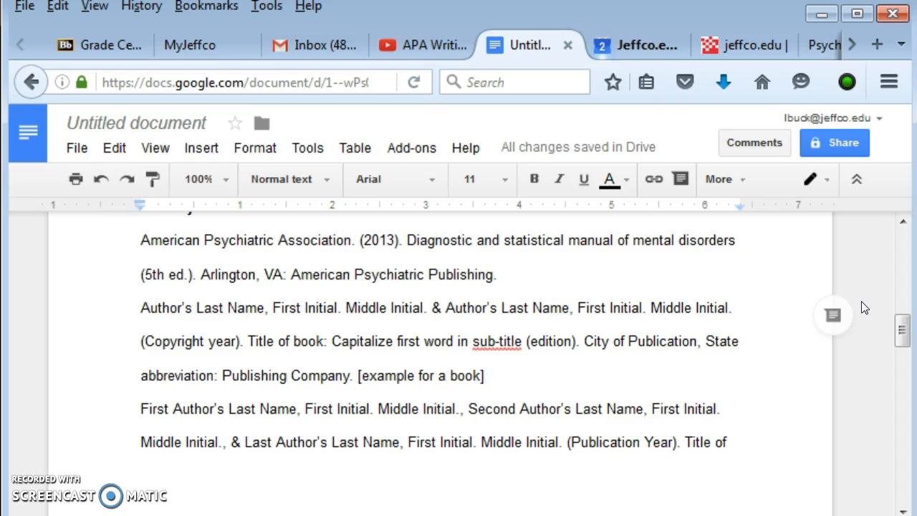
{"action": "scroll", "coordinate": [336, 308], "scroll_direction": "up", "scroll_amount": 2}
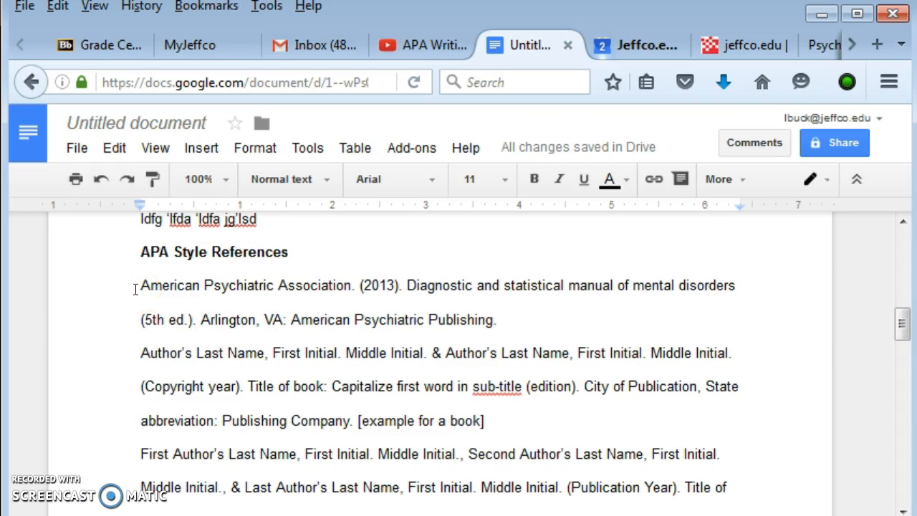
{"action": "left_click", "coordinate": [126, 281]}
{"action": "left_click_drag", "start_coordinate": [123, 284], "coordinate": [487, 457]}
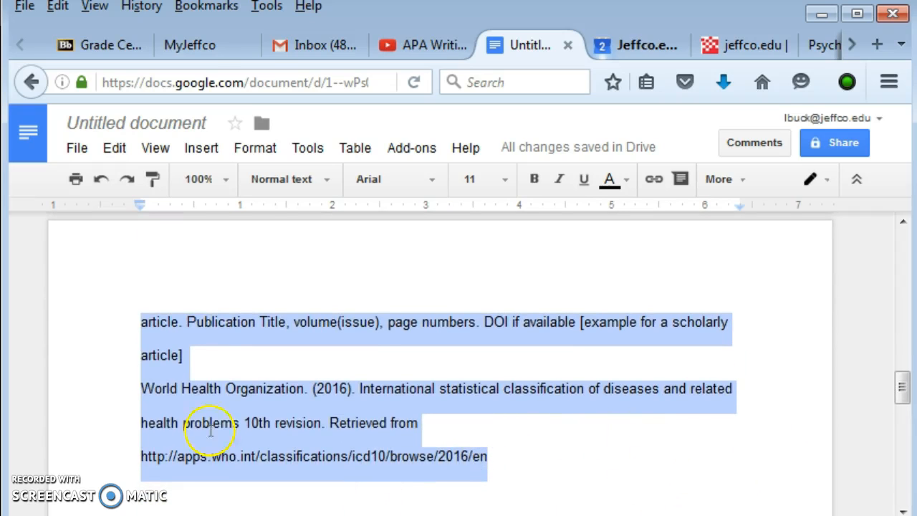
{"action": "left_click", "coordinate": [155, 151]}
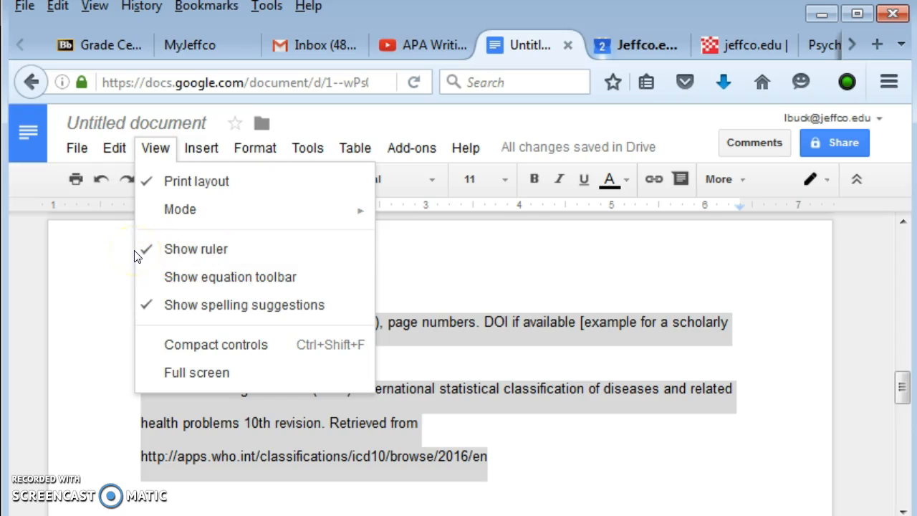
{"action": "left_click", "coordinate": [865, 261]}
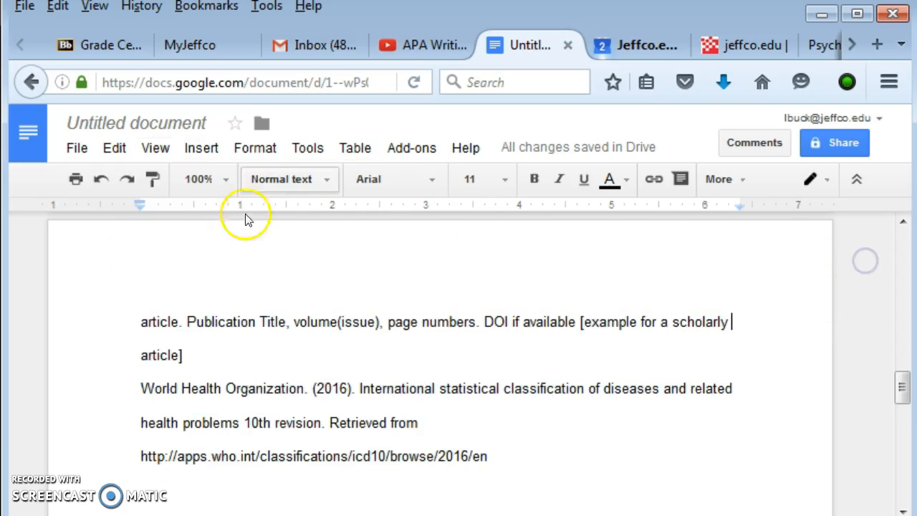
Give all the reference entries under "APA Style References" a hanging indent of about half an inch
{"action": "left_click_drag", "start_coordinate": [534, 452], "coordinate": [140, 260]}
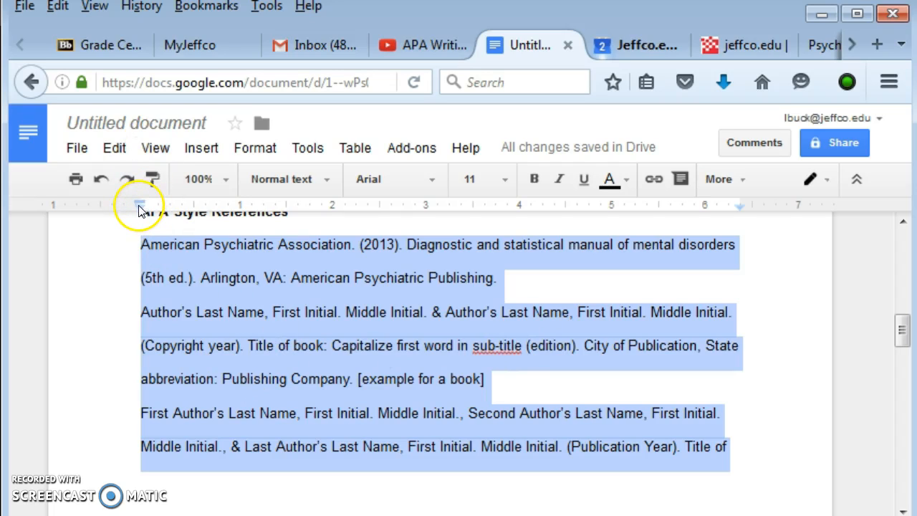
{"action": "left_click_drag", "start_coordinate": [140, 208], "coordinate": [195, 211]}
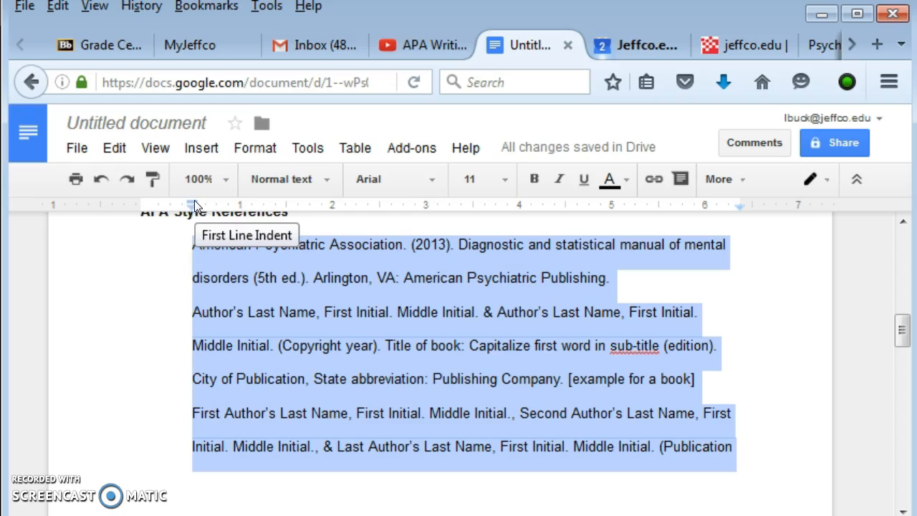
{"action": "left_click_drag", "start_coordinate": [194, 200], "coordinate": [142, 197]}
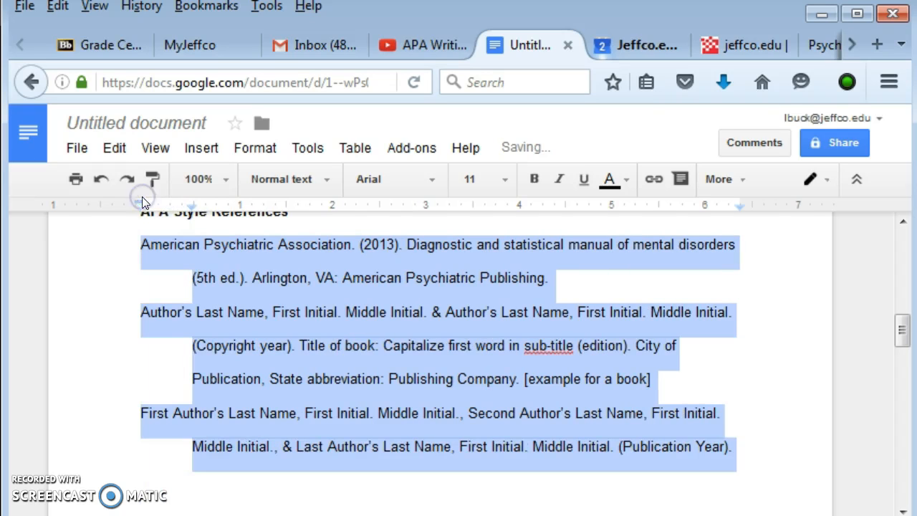
{"action": "left_click", "coordinate": [799, 249]}
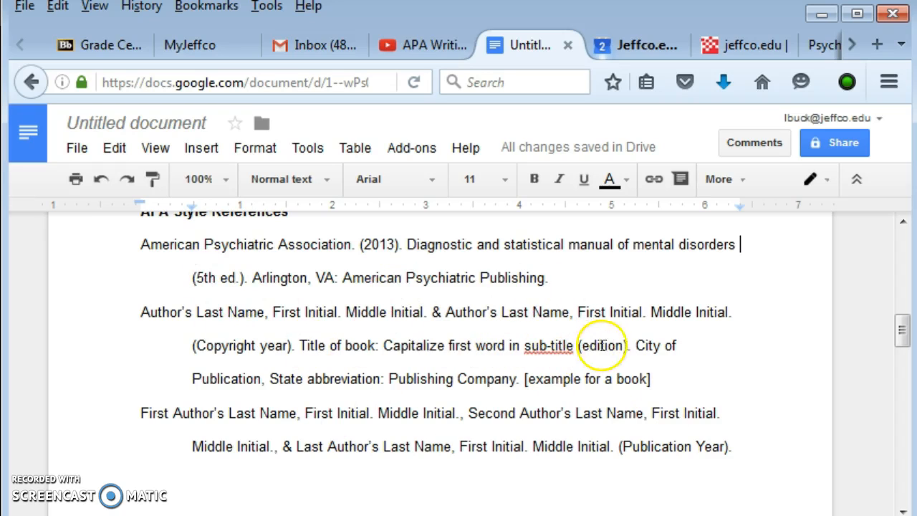
Insert the filler text ";lkjdsfj ;lkdsf lkjsd 'ldsaf' 'lkj 'lkj fdga" after "Title of book" in the book example reference
{"action": "left_click", "coordinate": [374, 345]}
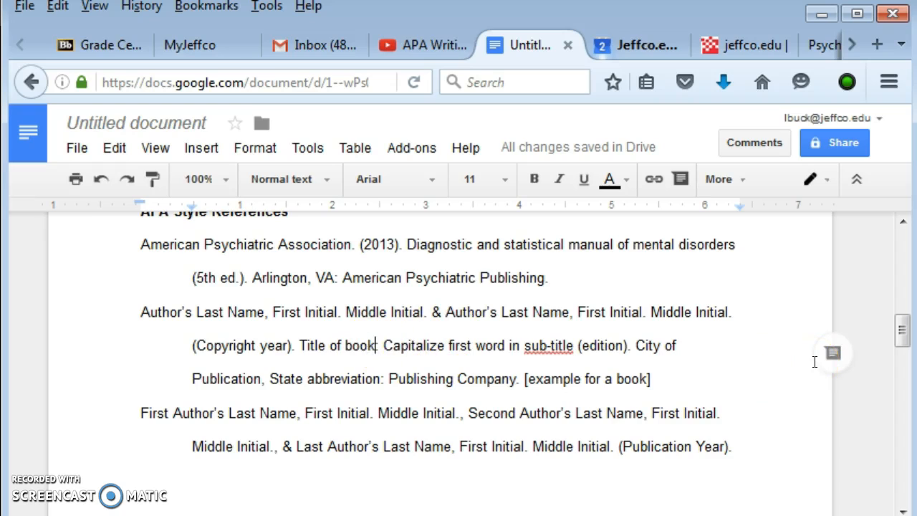
{"action": "type", "text": ";lkjdsfj ;lkdsf lkj"}
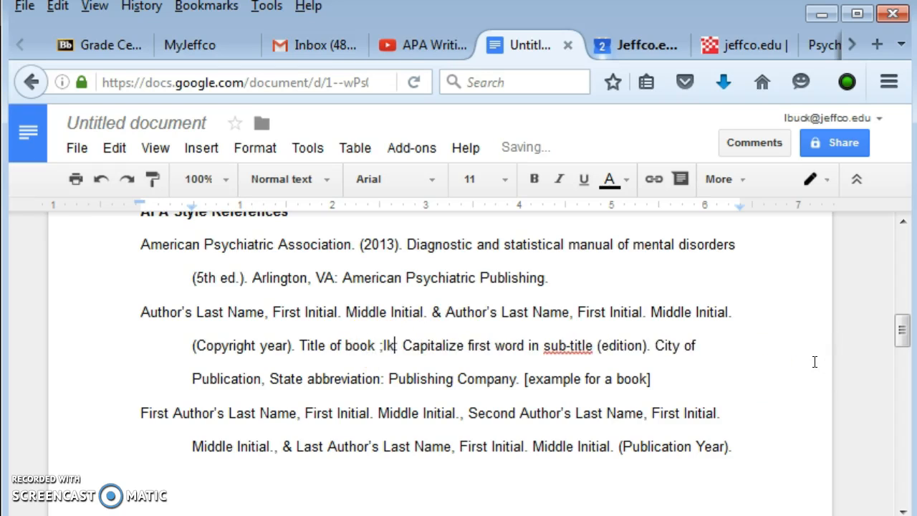
{"action": "type", "text": "sd 'ldsaf' 'lkj 'lkj "}
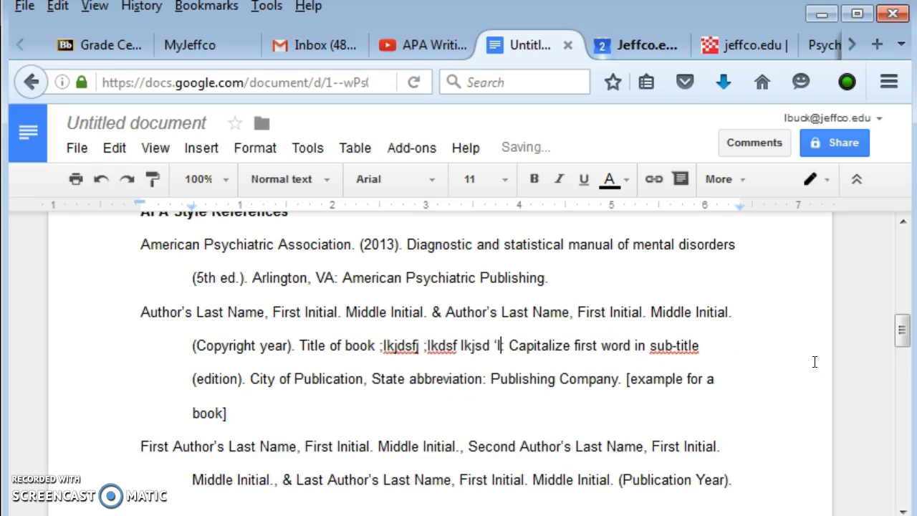
{"action": "type", "text": "fdga :"}
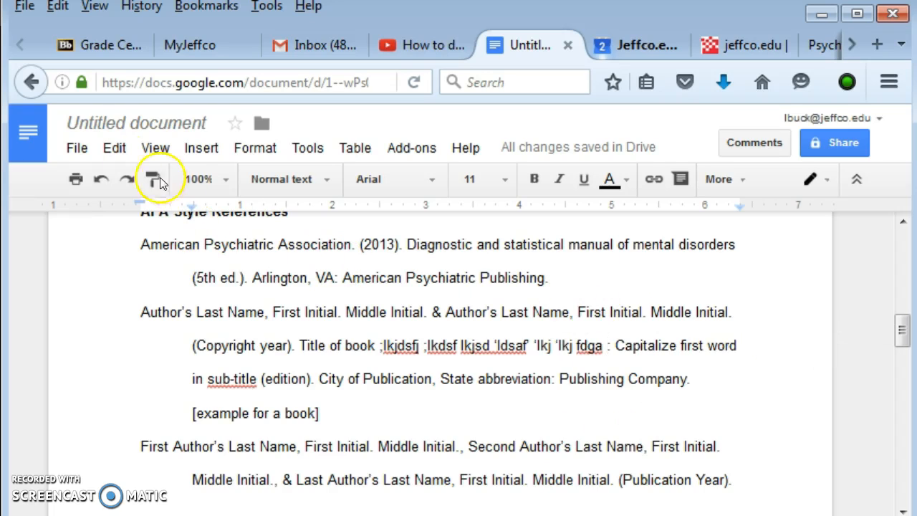
Rename the document as "Student Name Report 1" and return to its beginning
{"action": "left_click", "coordinate": [68, 120]}
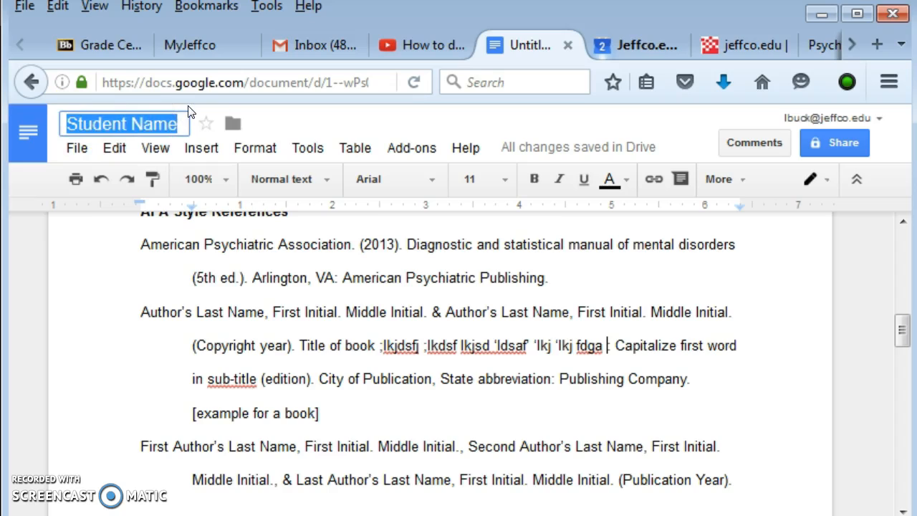
{"action": "left_click", "coordinate": [184, 123]}
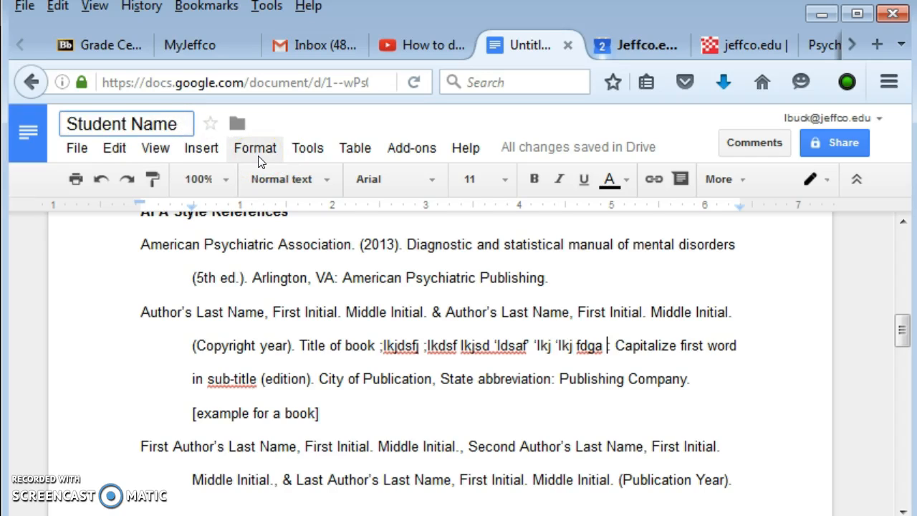
{"action": "type", "text": "Report"}
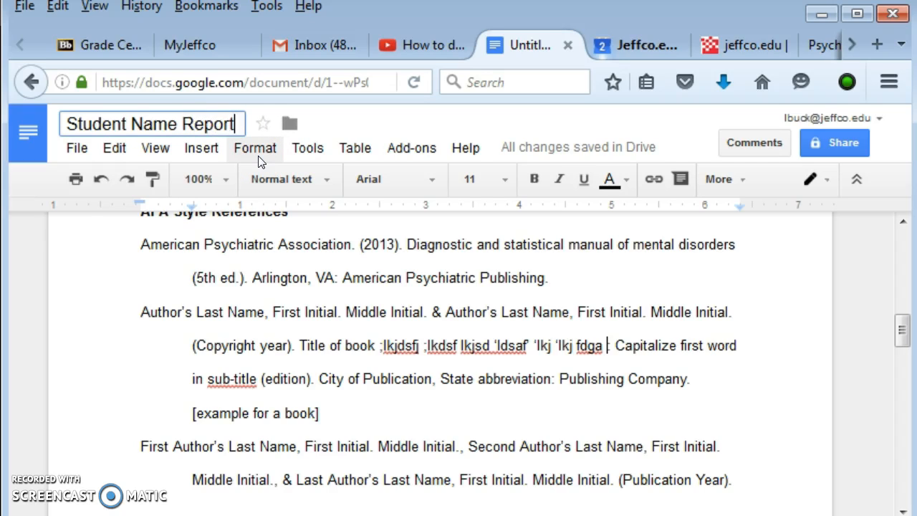
{"action": "type", "text": " 1"}
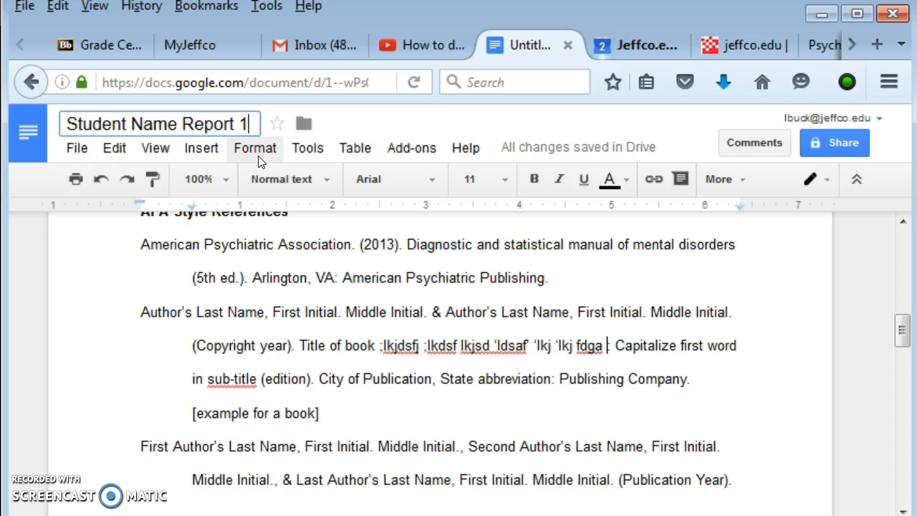
{"action": "left_click", "coordinate": [748, 319]}
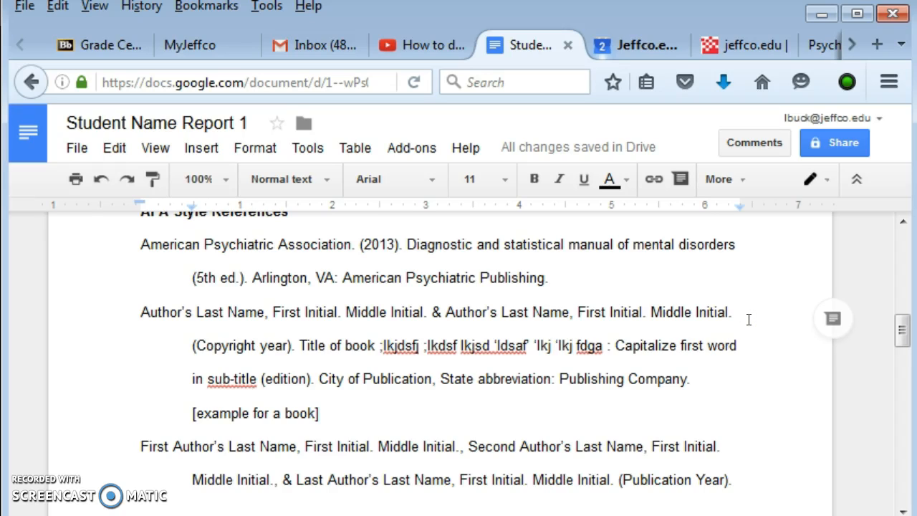
{"action": "left_click_drag", "start_coordinate": [901, 330], "coordinate": [901, 233]}
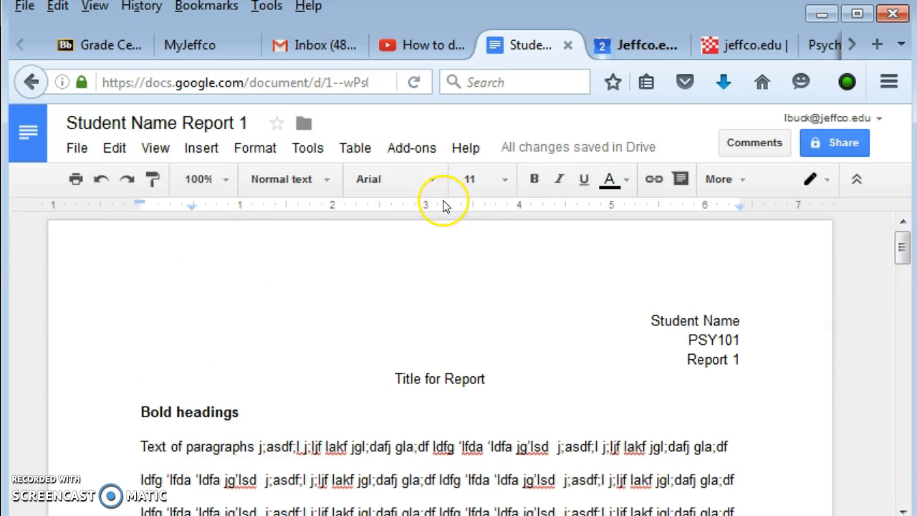